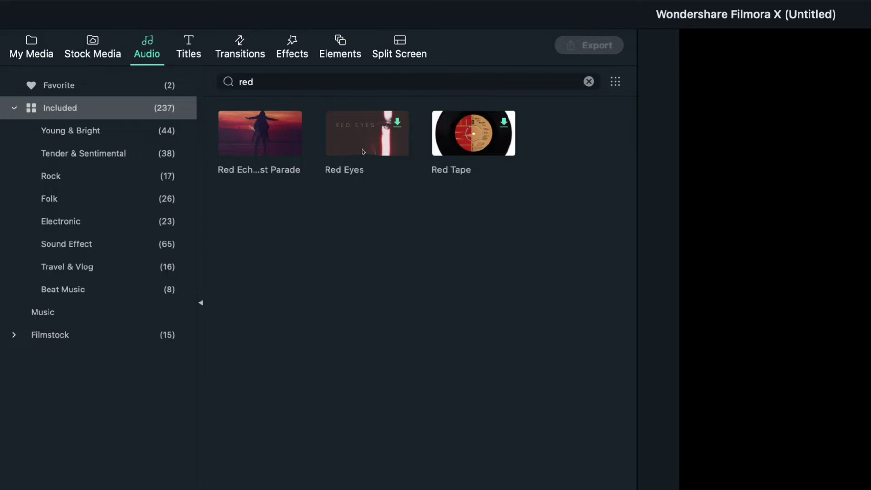
# Place 'Red Echoes - The Last Parade' at the audio track's start, trimmed to end at 00:00:15:00
pyautogui.moveTo(259, 141); pyautogui.dragTo(111, 489)
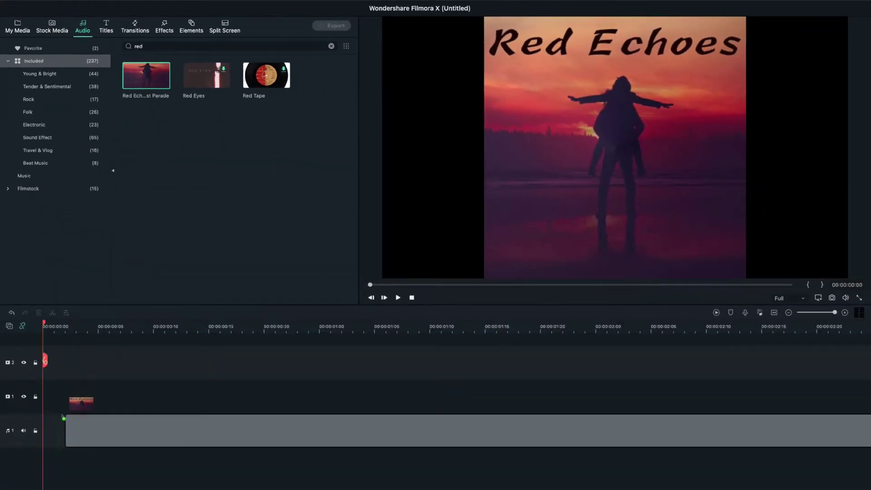
pyautogui.moveTo(63, 416); pyautogui.dragTo(241, 431)
pyautogui.click(390, 326)
pyautogui.moveTo(643, 427); pyautogui.dragTo(390, 431)
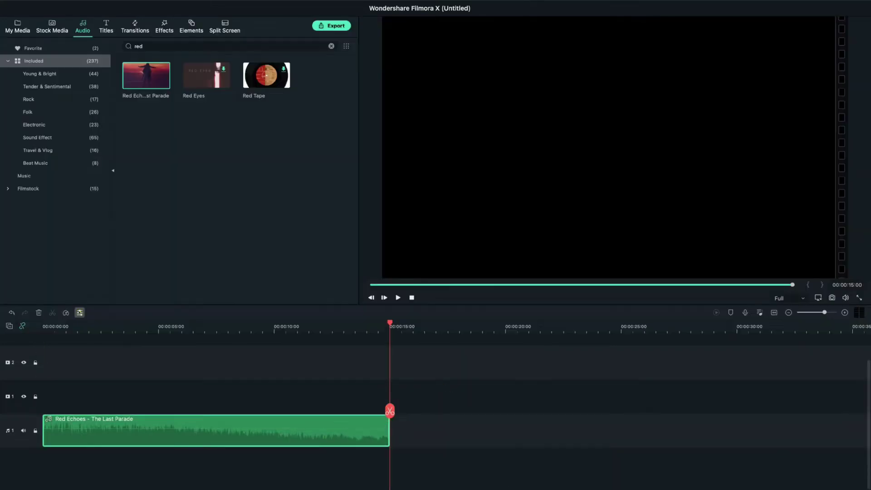
# Apply a 2.6-second fade-out to the Red Echoes music clip
pyautogui.click(79, 312)
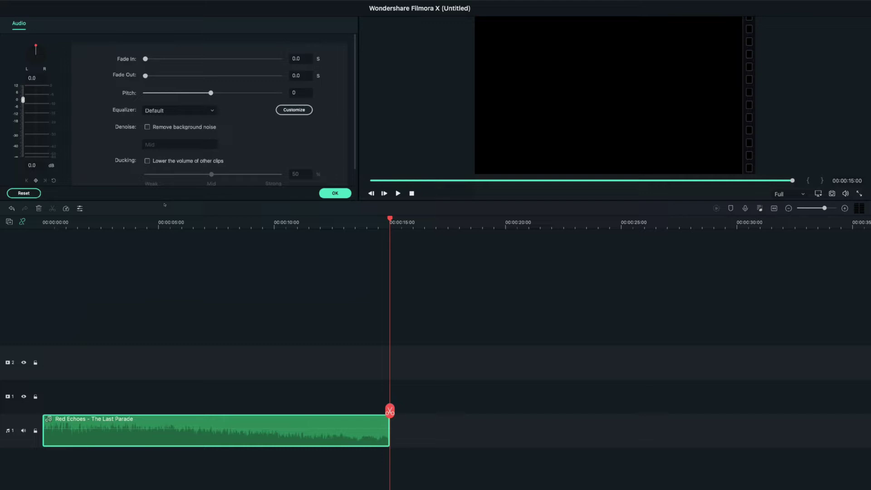
pyautogui.moveTo(144, 77); pyautogui.dragTo(206, 78)
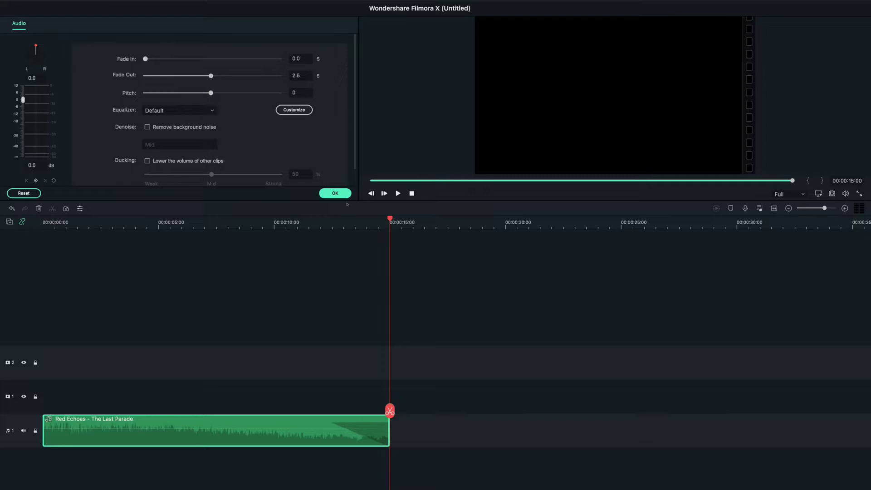
pyautogui.click(337, 195)
# Search Titles for 'Big Screen' and stretch Big Screen Pack Opener 12 across the music
pyautogui.click(361, 275)
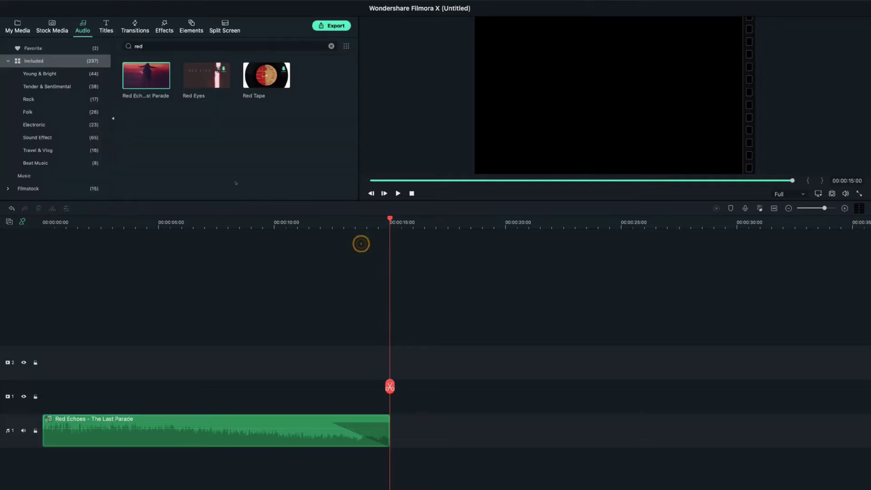
pyautogui.click(106, 26)
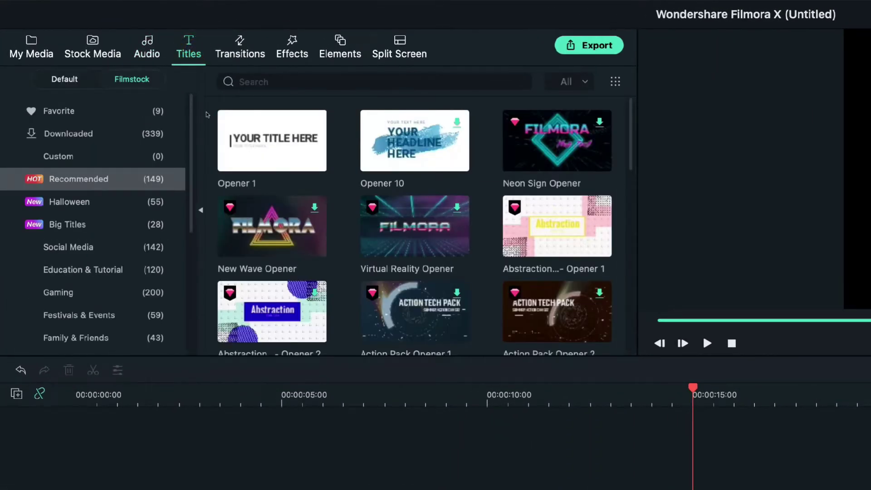
pyautogui.write('Big Screen')
pyautogui.scroll(-3, 284, 181)
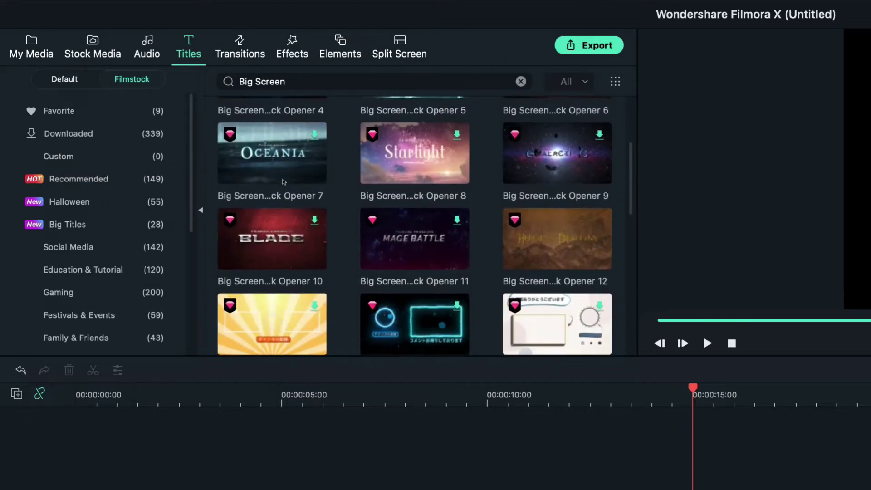
pyautogui.moveTo(561, 237); pyautogui.dragTo(19, 394)
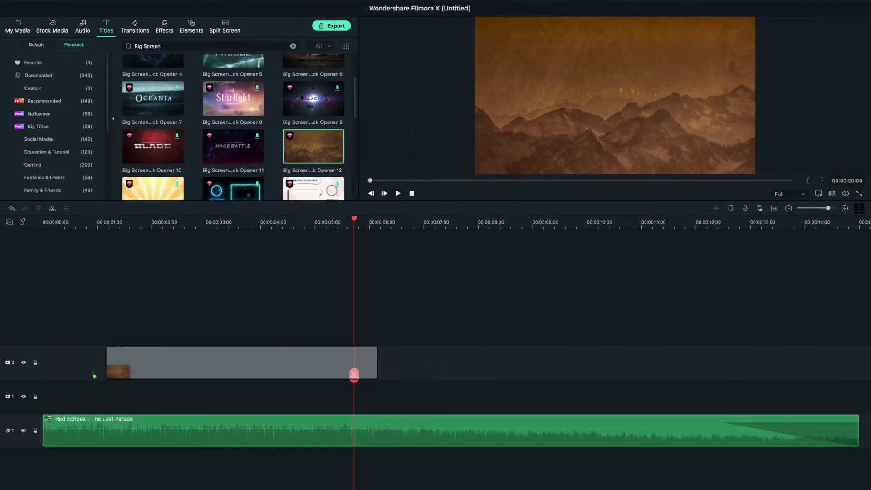
pyautogui.moveTo(315, 396); pyautogui.dragTo(859, 396)
pyautogui.moveTo(421, 363); pyautogui.dragTo(433, 390)
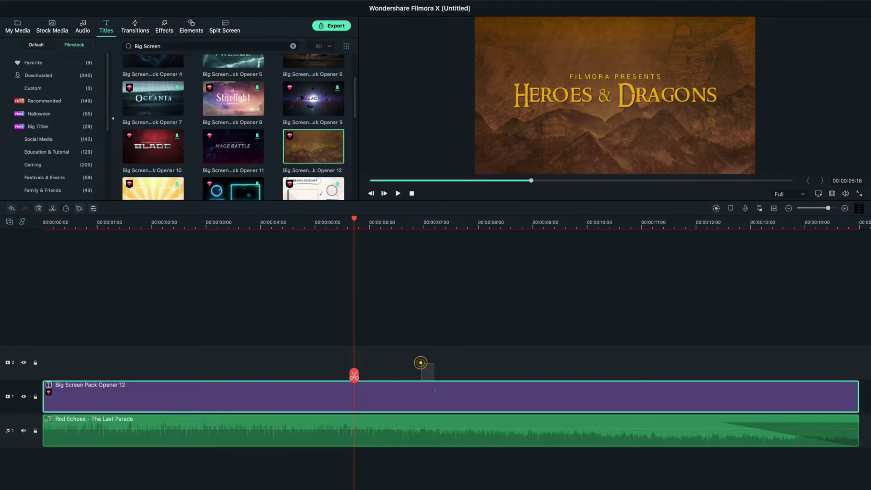
# Replace the opener's Heroes & Dragons title line with 'Love & Memory'
pyautogui.doubleClick(418, 394)
pyautogui.click(536, 99)
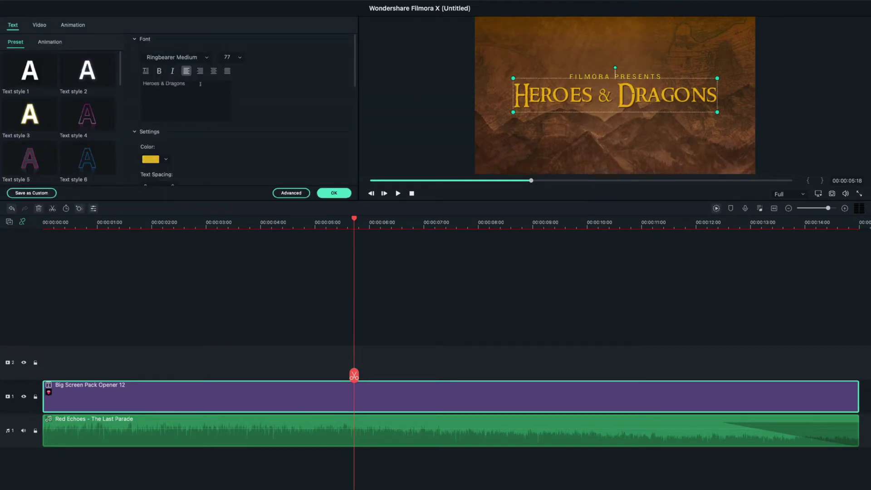
pyautogui.tripleClick(194, 81)
pyautogui.write('Love & Memory')
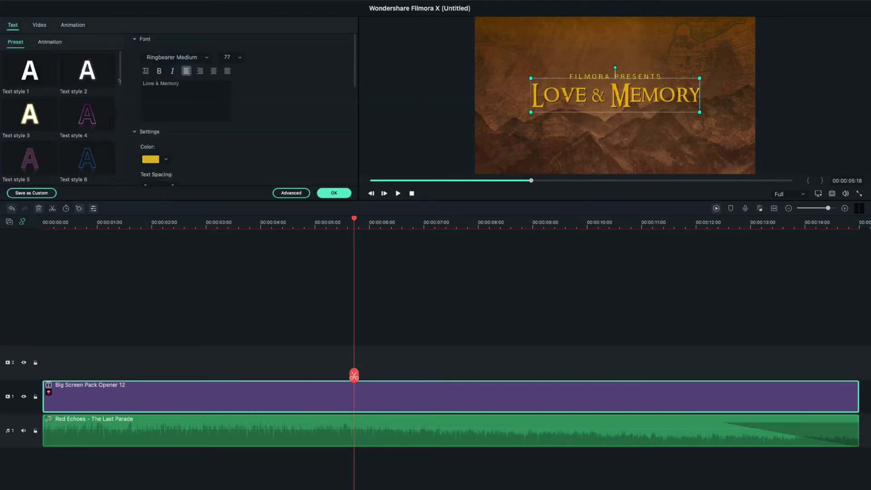
pyautogui.click(585, 76)
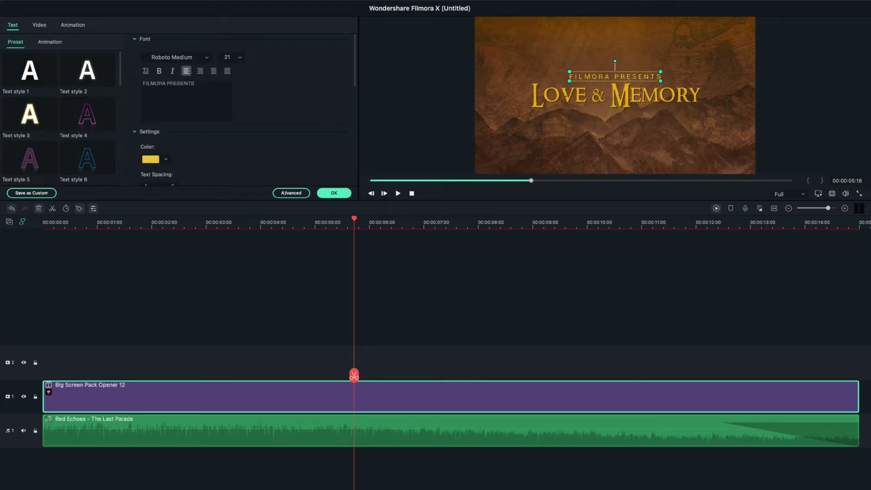
pyautogui.click(289, 193)
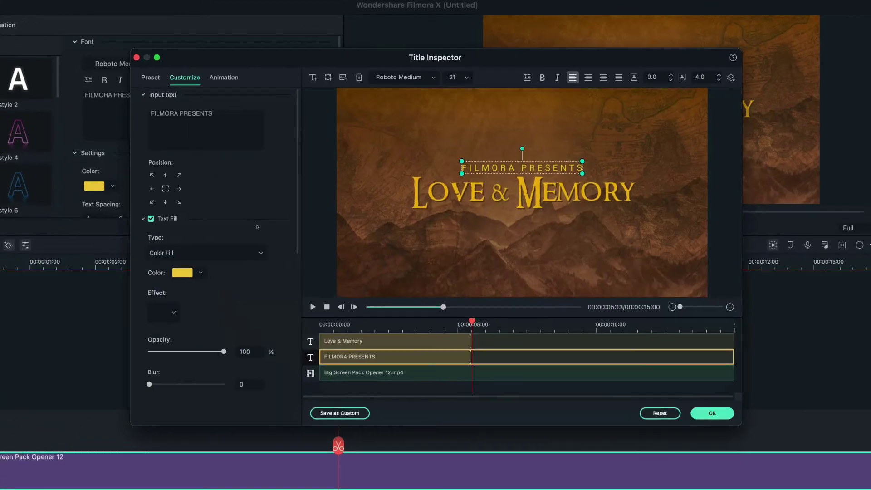
# Delete the FILMORA PRESENTS line and shorten the Love & Memory text clip
pyautogui.click(359, 77)
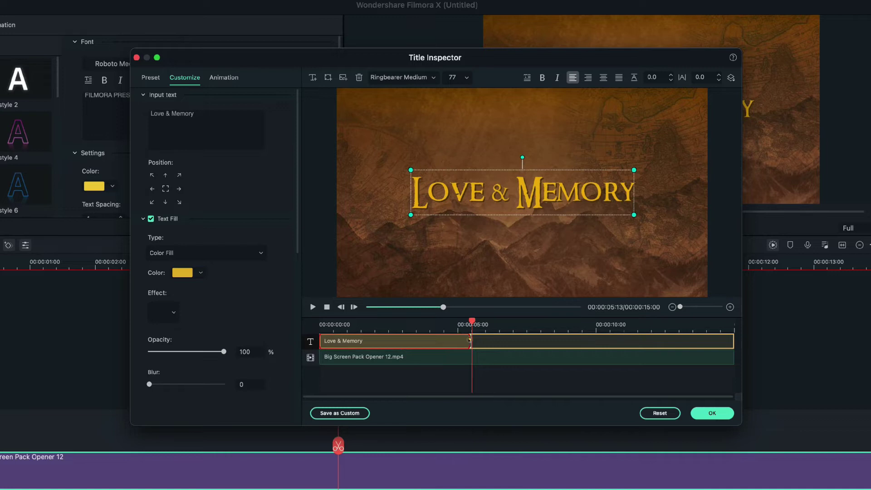
pyautogui.moveTo(352, 338); pyautogui.dragTo(356, 340)
pyautogui.moveTo(733, 341); pyautogui.dragTo(691, 341)
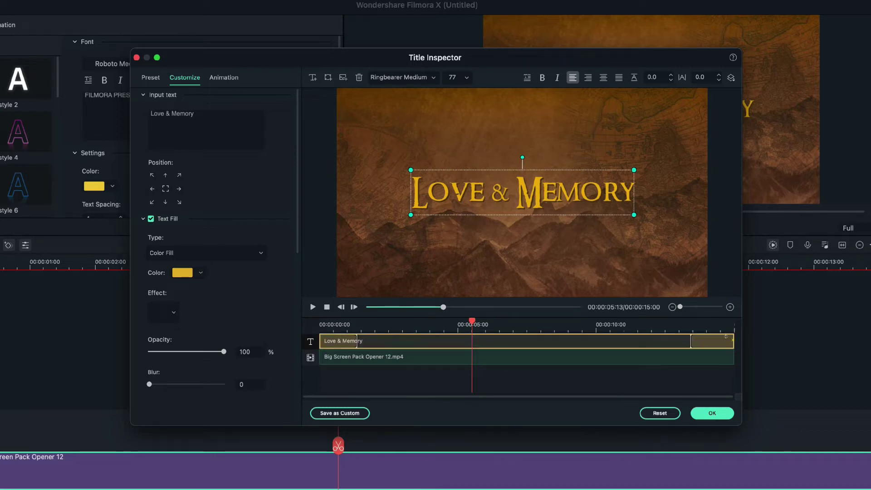
pyautogui.moveTo(357, 341); pyautogui.dragTo(410, 329)
pyautogui.moveTo(733, 341); pyautogui.dragTo(395, 336)
# Trim the Love & Memory text to about 2.5 seconds and preview it
pyautogui.click(325, 324)
pyautogui.click(428, 340)
pyautogui.click(410, 337)
pyautogui.click(418, 354)
pyautogui.click(313, 307)
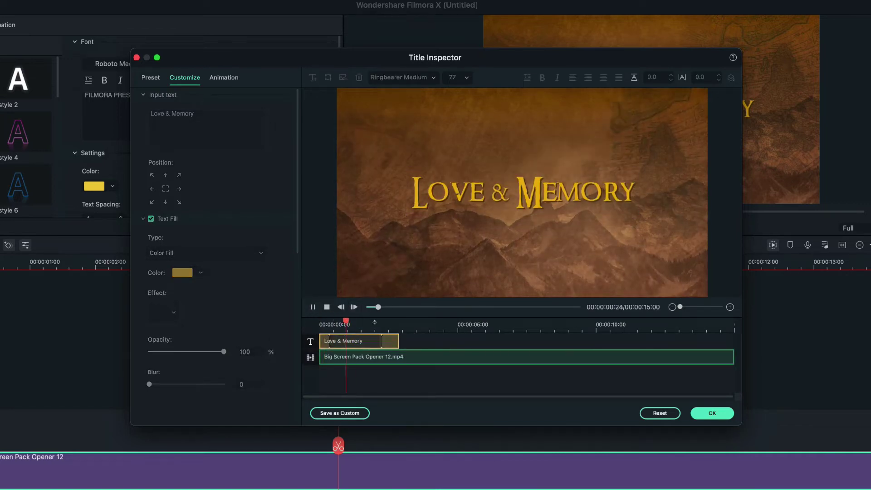
# Keep the title changes, close the editor and return the playhead to about 2 seconds
pyautogui.click(712, 413)
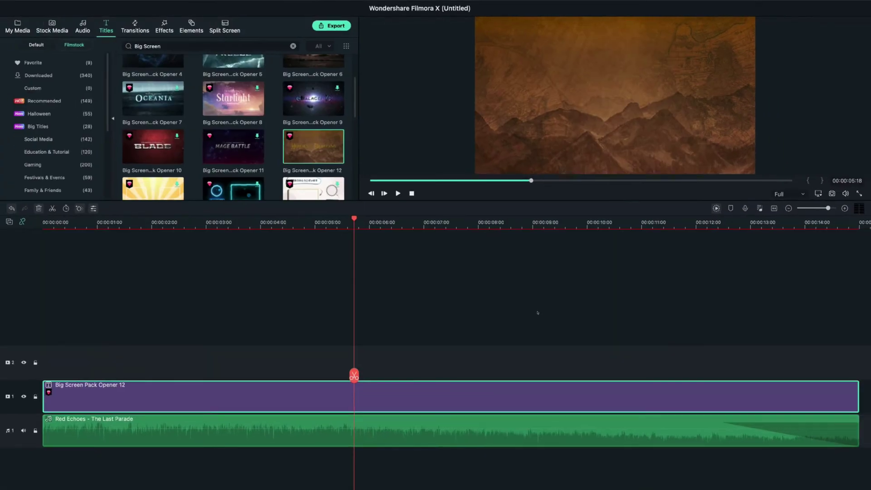
pyautogui.click(538, 312)
pyautogui.moveTo(354, 373); pyautogui.dragTo(173, 357)
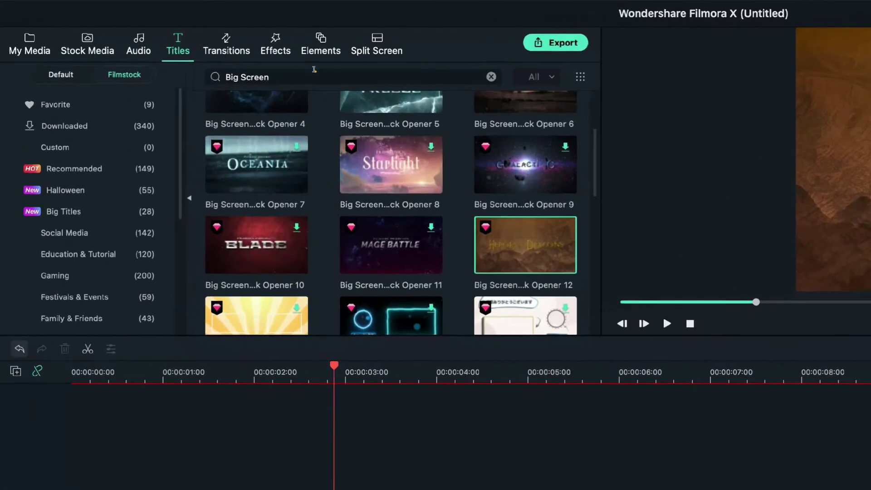
# Search Titles for 'Credit' and place Credit 1 on track 2 just before 3 seconds
pyautogui.click(187, 45)
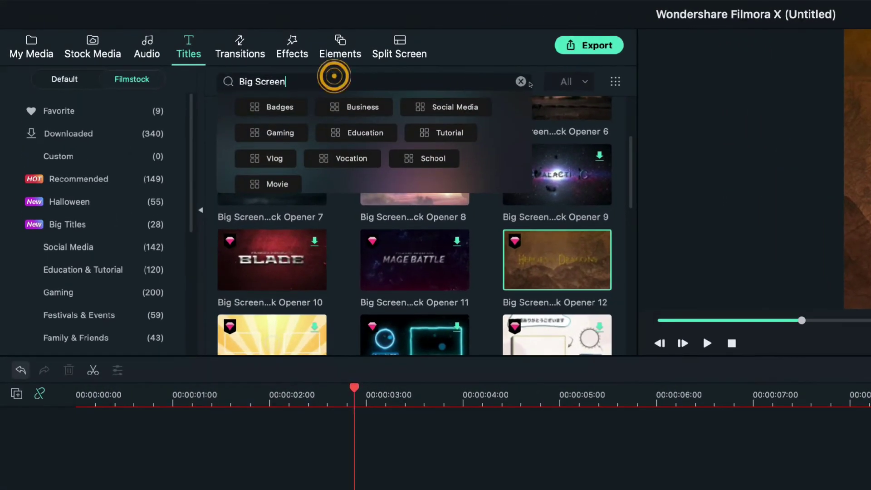
pyautogui.click(521, 81)
pyautogui.click(317, 83)
pyautogui.write('Credit')
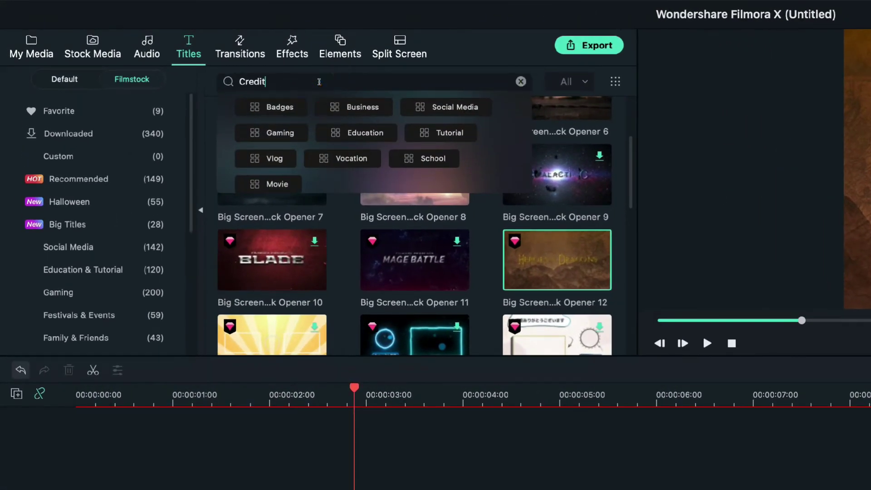
pyautogui.press('Return')
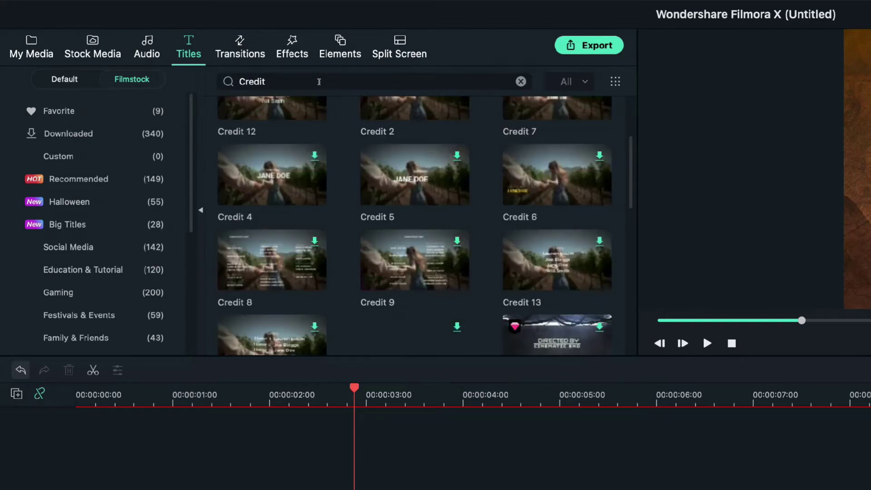
pyautogui.scroll(3, 371, 250)
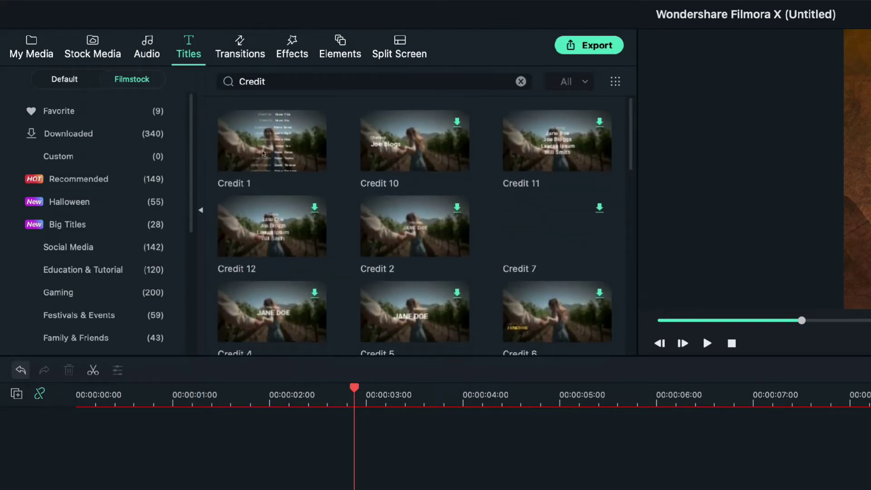
pyautogui.moveTo(265, 147); pyautogui.dragTo(337, 359)
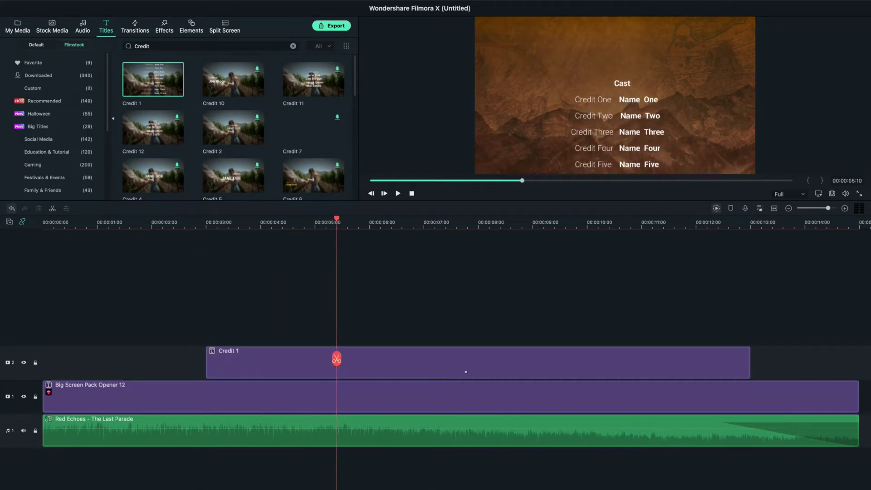
# Change the Credit 1 credits text alignment and confirm the title changes
pyautogui.click(408, 363)
pyautogui.doubleClick(376, 371)
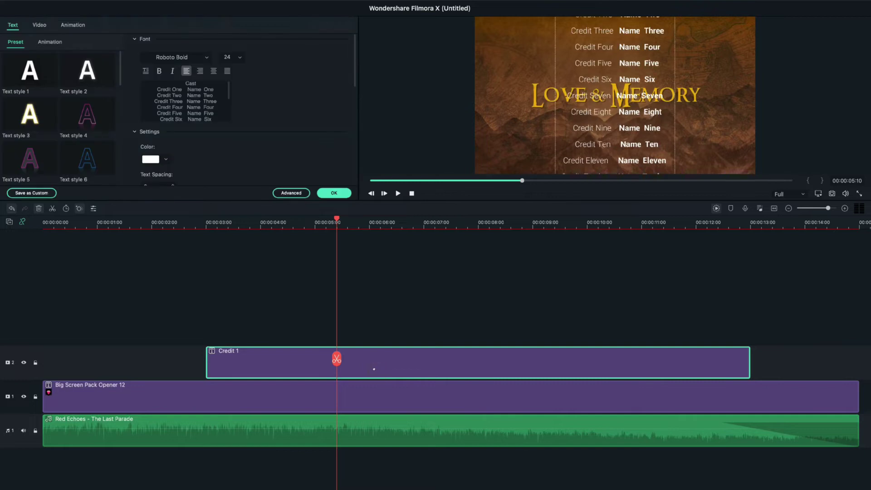
pyautogui.moveTo(374, 366); pyautogui.dragTo(317, 370)
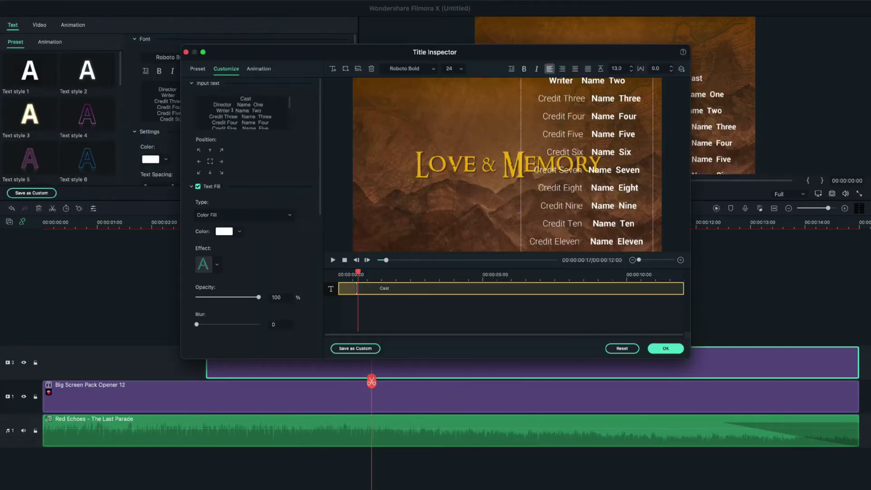
pyautogui.click(576, 68)
pyautogui.scroll(-3, 250, 227)
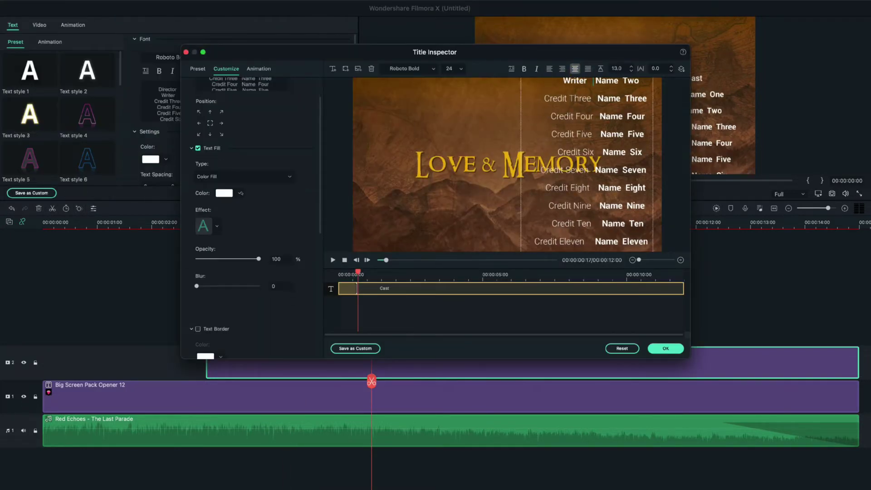
pyautogui.click(224, 199)
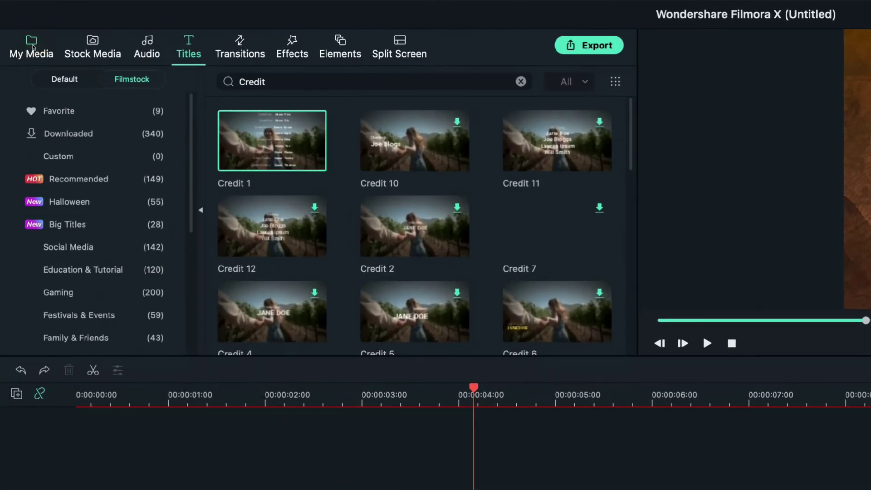
# Place the camping clip on a new track 3 above Credit 1, cut at about 6:05
pyautogui.click(17, 31)
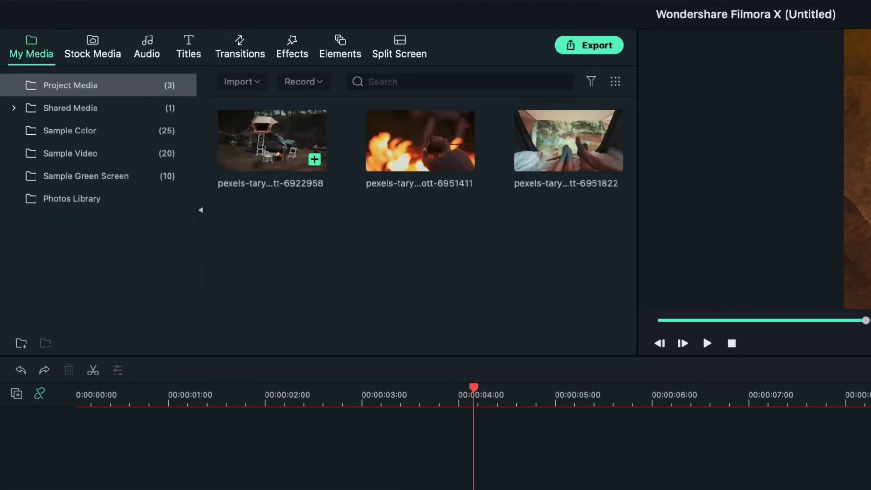
pyautogui.moveTo(263, 148); pyautogui.dragTo(366, 489)
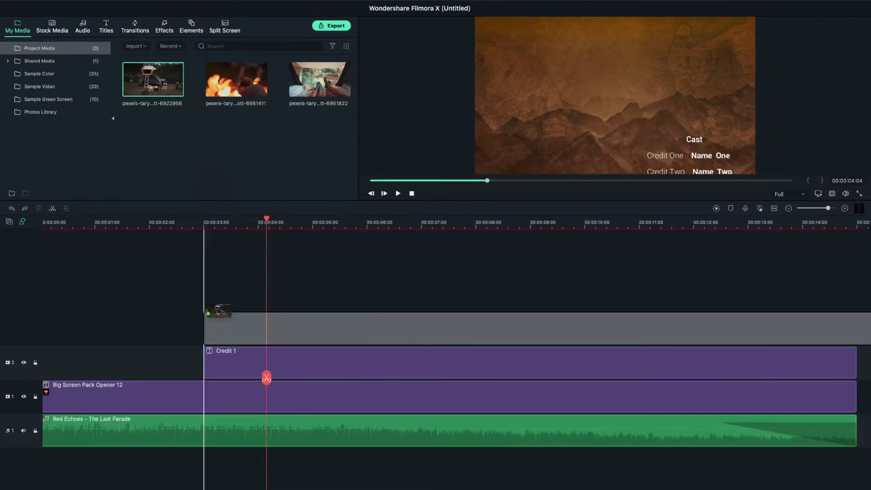
pyautogui.moveTo(205, 312); pyautogui.dragTo(207, 311)
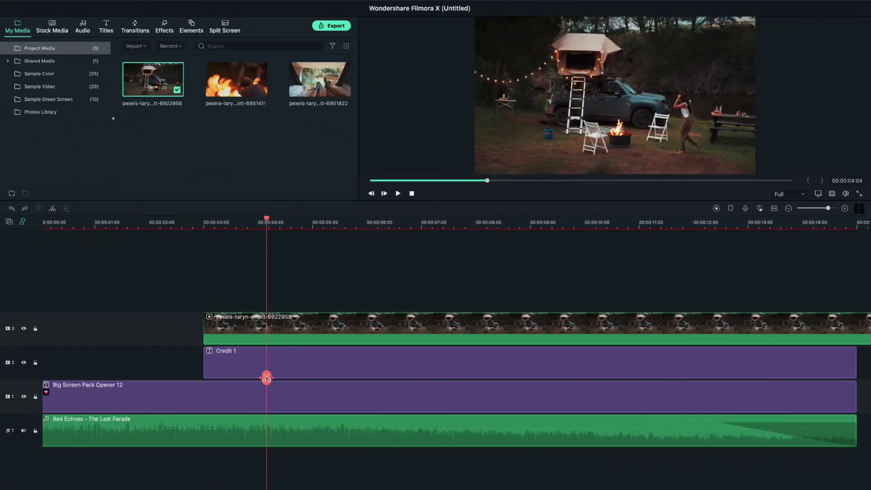
pyautogui.moveTo(267, 377); pyautogui.dragTo(377, 379)
pyautogui.click(404, 314)
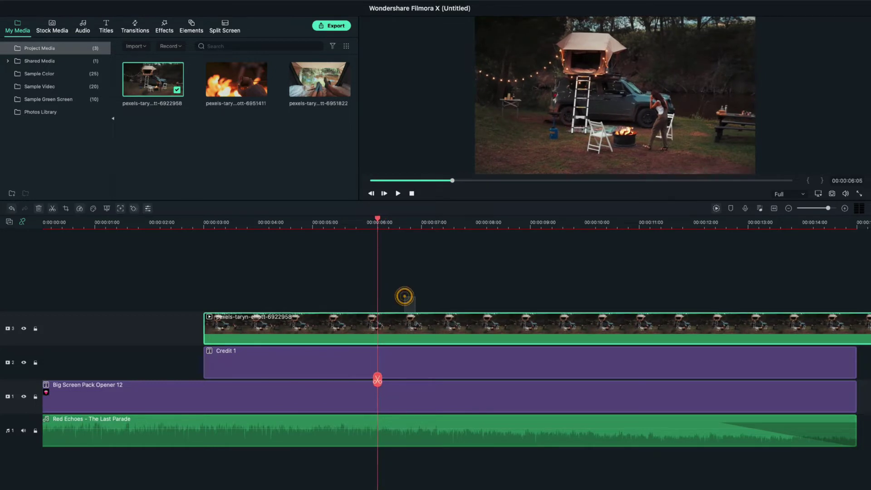
pyautogui.press('super+b')
pyautogui.click(404, 315)
pyautogui.press('Delete')
# Add the fire clip right after it, trimmed to end at 9 seconds
pyautogui.moveTo(236, 80); pyautogui.dragTo(389, 318)
pyautogui.moveTo(378, 361); pyautogui.dragTo(530, 362)
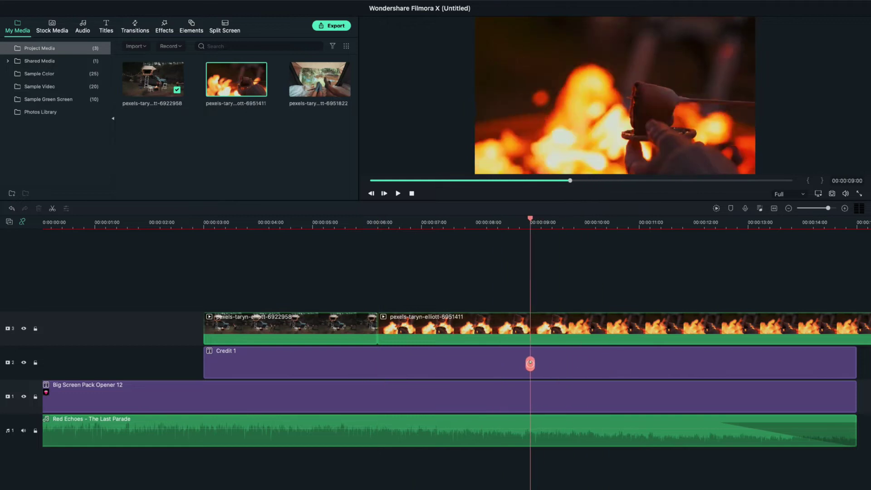
pyautogui.click(550, 313)
pyautogui.hotkey('ctrl', 'b')
pyautogui.press('Delete')
# Add the tent clip after the fire clip, trimmed to end at 15 seconds
pyautogui.moveTo(319, 79); pyautogui.dragTo(539, 320)
pyautogui.moveTo(530, 364); pyautogui.dragTo(857, 370)
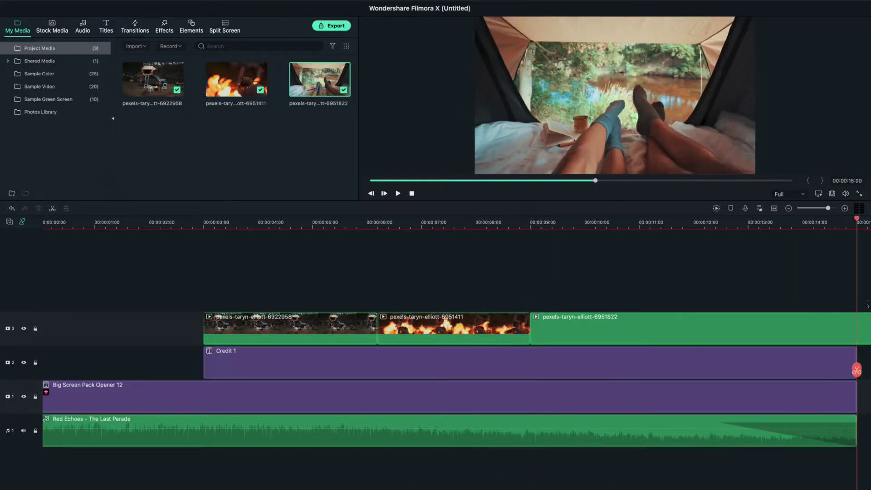
pyautogui.hscroll(5, 857, 369)
pyautogui.click(737, 317)
pyautogui.hotkey('ctrl', 'b')
pyautogui.click(704, 317)
pyautogui.press('Delete')
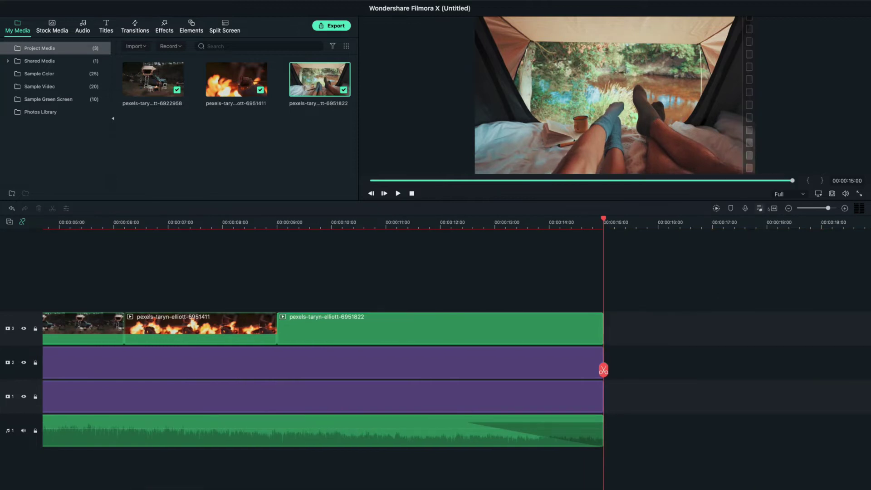
pyautogui.moveTo(857, 366); pyautogui.dragTo(257, 351)
# Scale the first camping clip to 40.5% and set its X position to -388.4
pyautogui.click(295, 323)
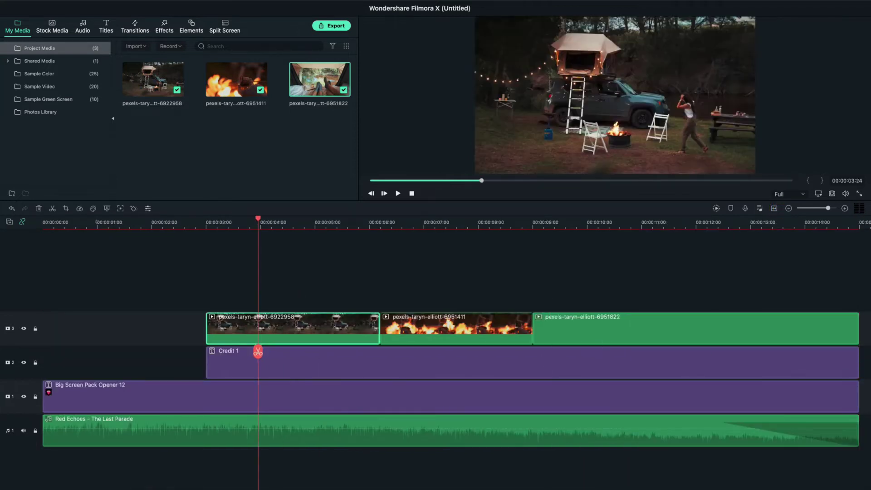
pyautogui.click(148, 209)
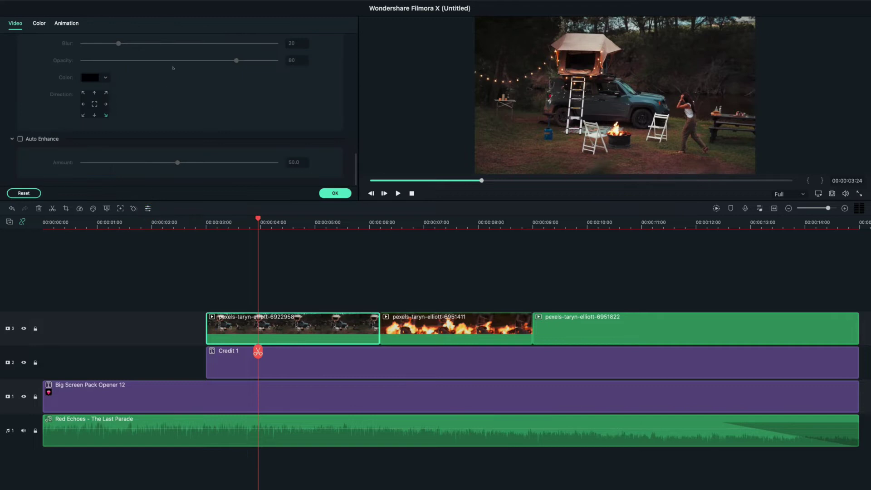
pyautogui.scroll(10, 257, 107)
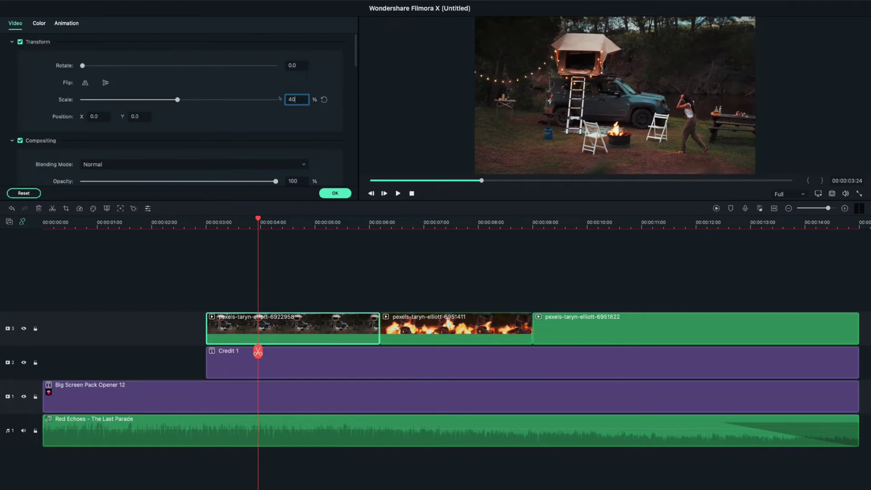
pyautogui.press('Return')
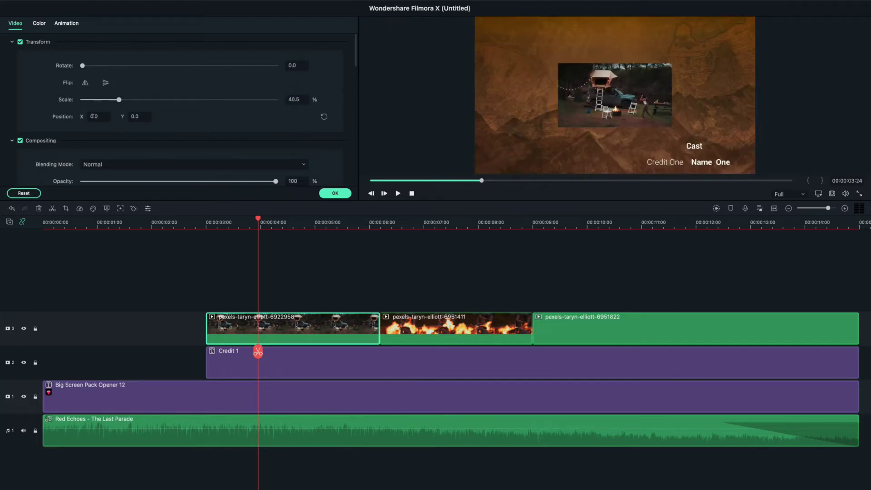
pyautogui.click(109, 116)
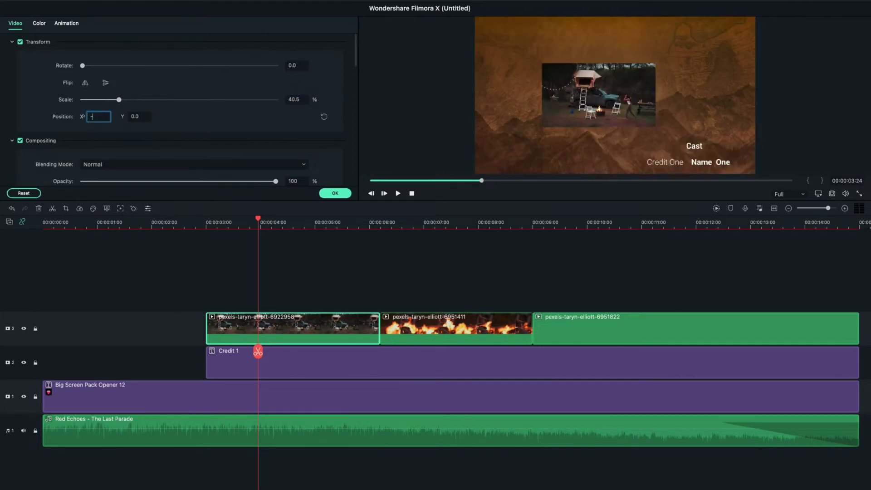
pyautogui.write('-388.4')
pyautogui.click(144, 117)
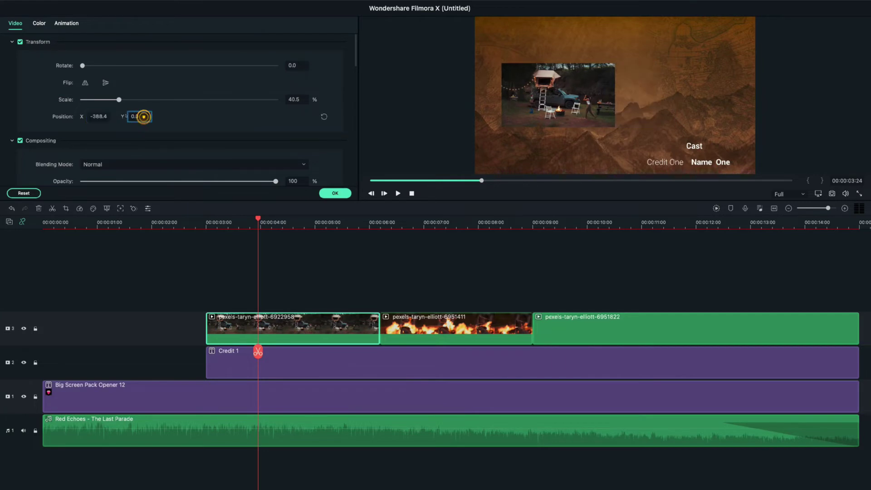
# Set the clip's Y position to 24.8 and close the transform settings
pyautogui.write('24.8')
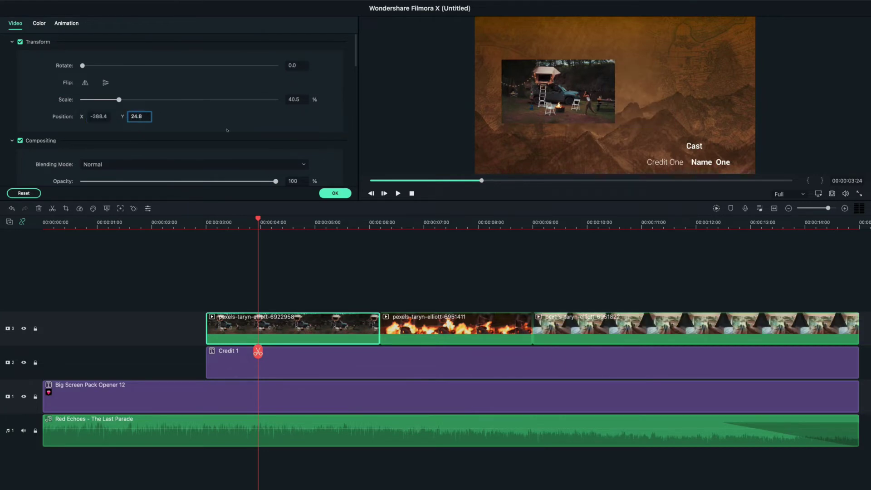
pyautogui.click(228, 129)
pyautogui.press('Return')
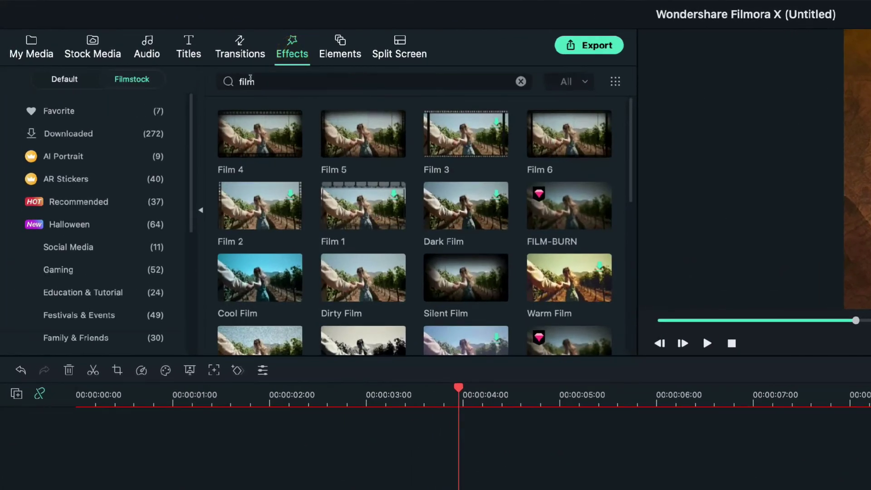
# Search effects for PipBorder and apply the Border effect to the first camping clip
pyautogui.click(276, 78)
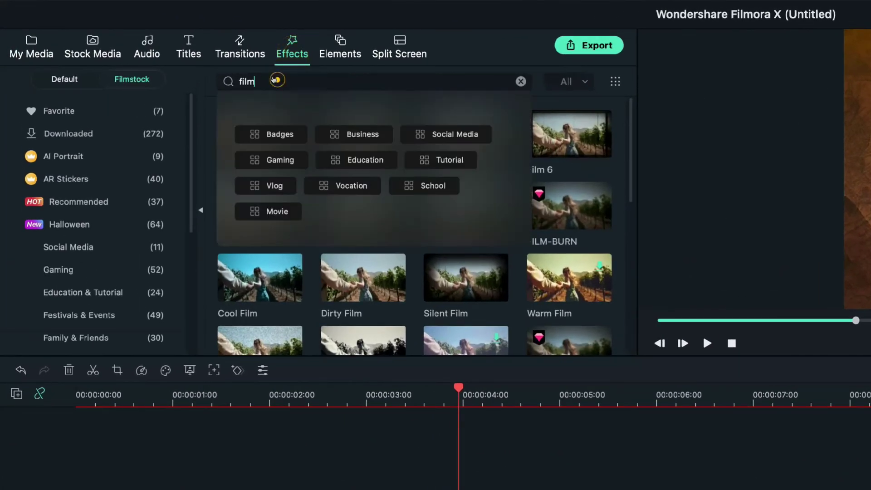
pyautogui.press('BackSpace')
pyautogui.press('BackSpace')
pyautogui.press('BackSpace')
pyautogui.press('BackSpace')
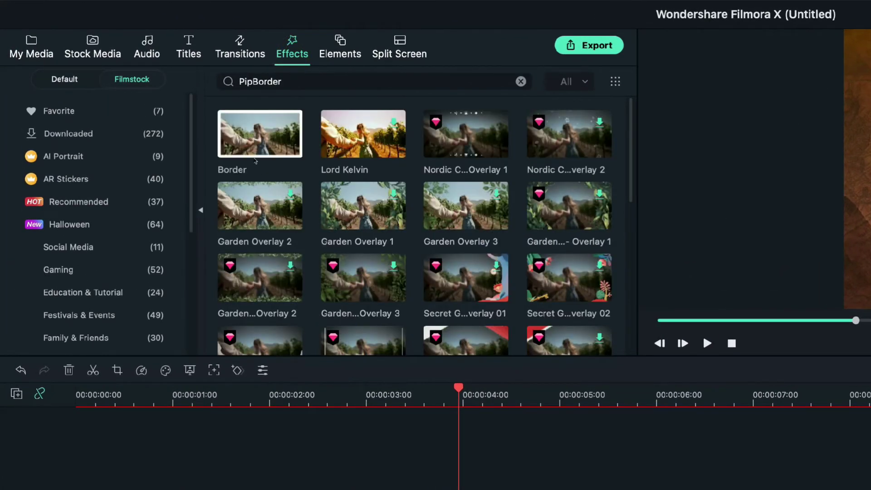
pyautogui.click(259, 145)
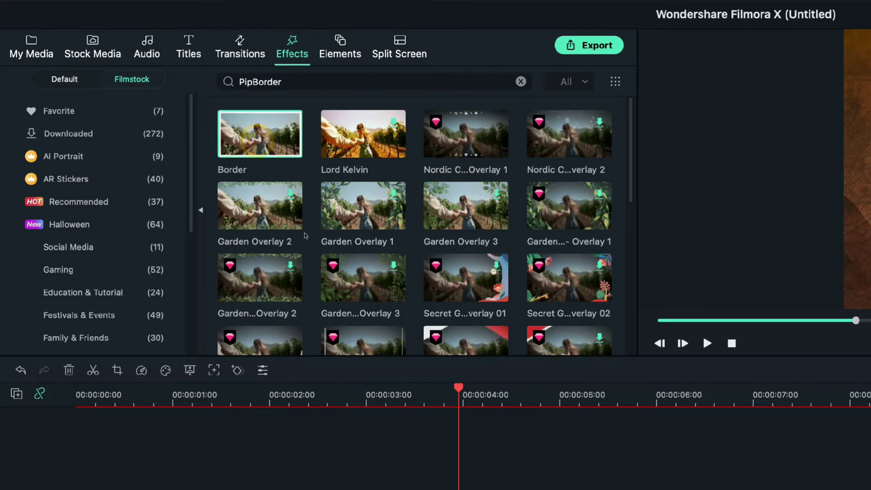
pyautogui.moveTo(260, 139); pyautogui.dragTo(227, 324)
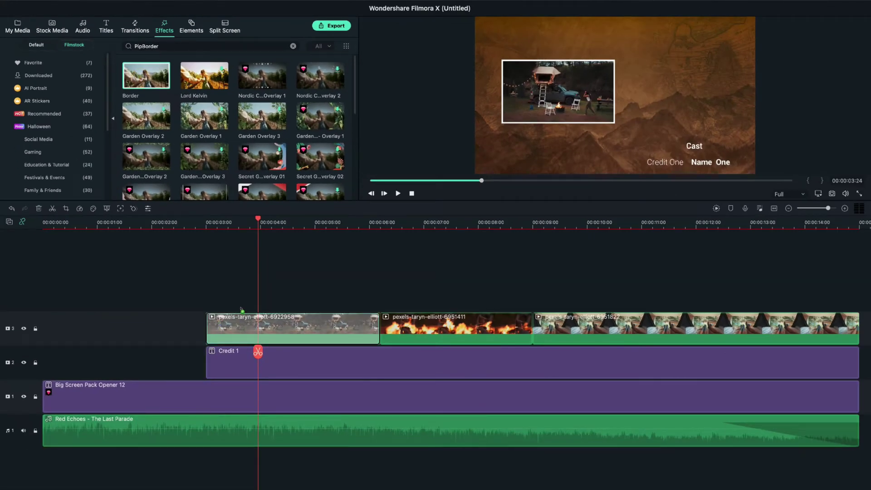
# Set the border feather to 5 and its start and end colours to black
pyautogui.click(150, 208)
pyautogui.scroll(-15, 150, 126)
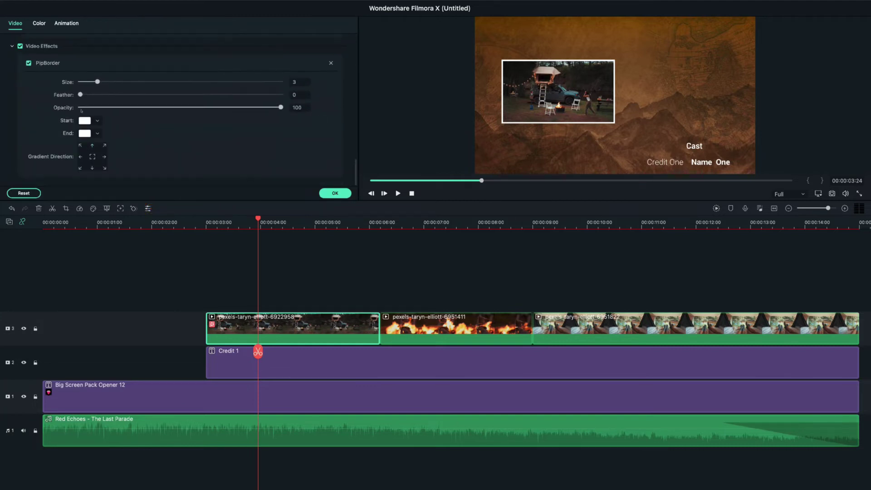
pyautogui.click(300, 95)
pyautogui.press('Up')
pyautogui.press('Up')
pyautogui.press('Up')
pyautogui.press('Up')
pyautogui.press('Up')
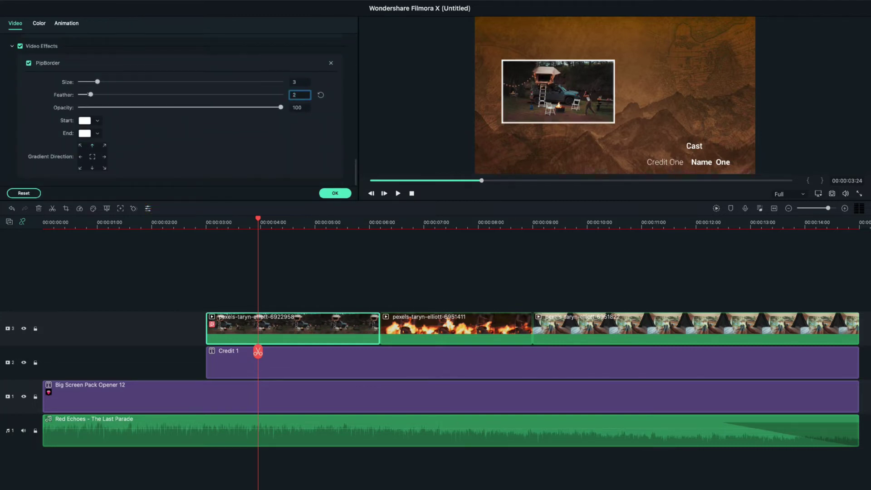
pyautogui.click(97, 121)
pyautogui.moveTo(158, 251); pyautogui.dragTo(85, 251)
pyautogui.click(82, 133)
pyautogui.click(83, 133)
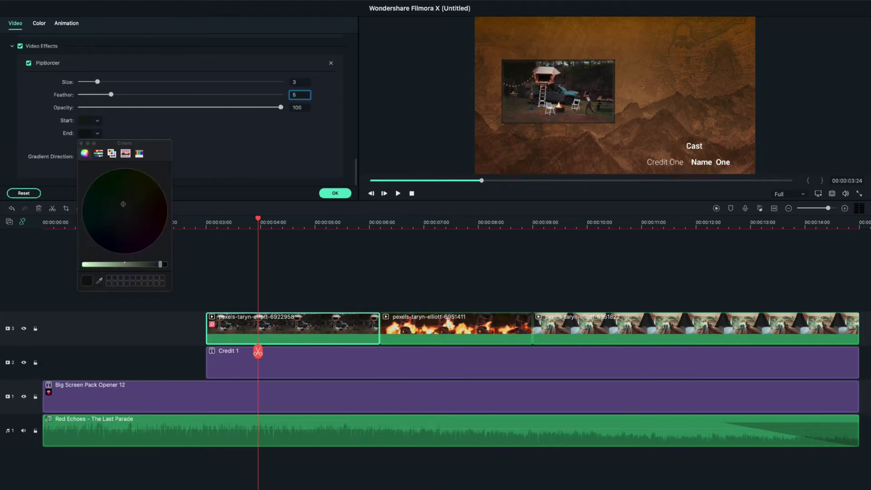
# Close the border settings and copy the first clip's effects
pyautogui.click(334, 193)
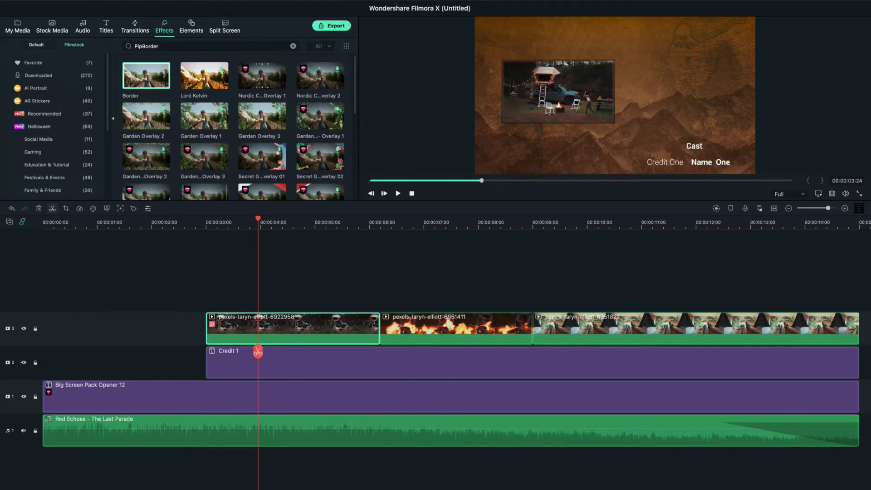
pyautogui.moveTo(258, 351); pyautogui.dragTo(304, 349)
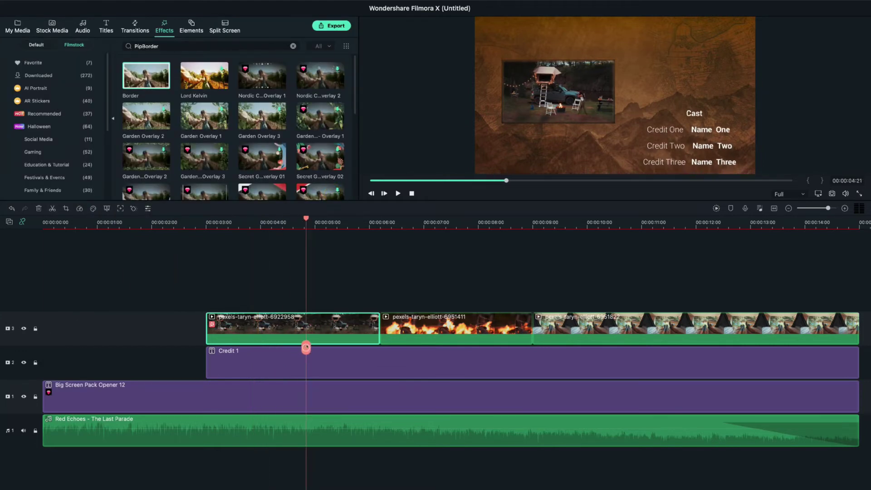
pyautogui.rightClick(304, 349)
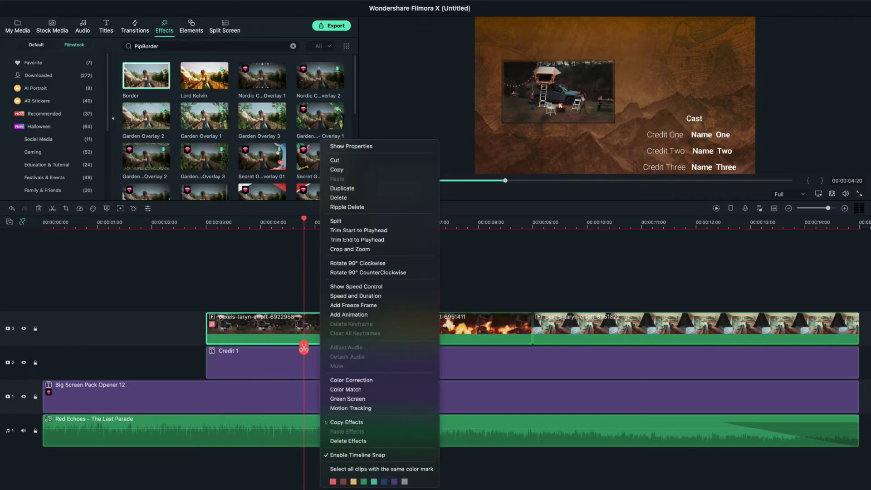
pyautogui.click(381, 422)
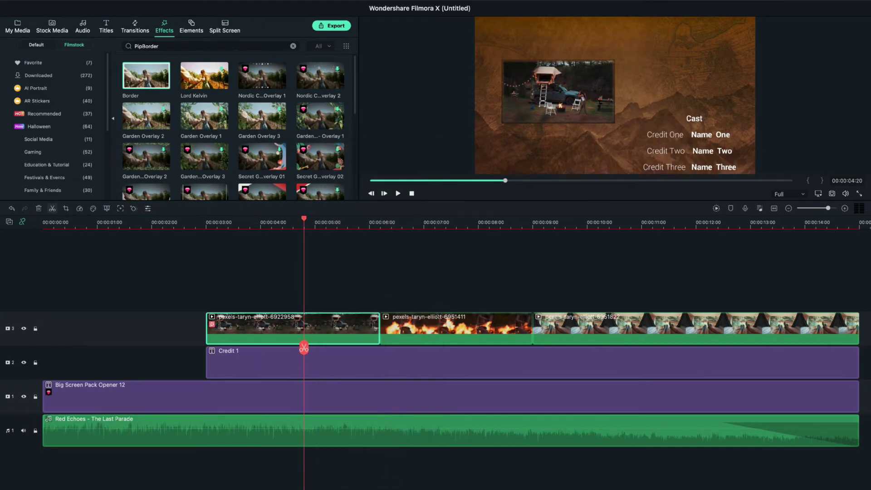
# Paste the border effect onto the fire and tent clips and check the result
pyautogui.click(454, 327)
pyautogui.rightClick(454, 327)
pyautogui.click(517, 422)
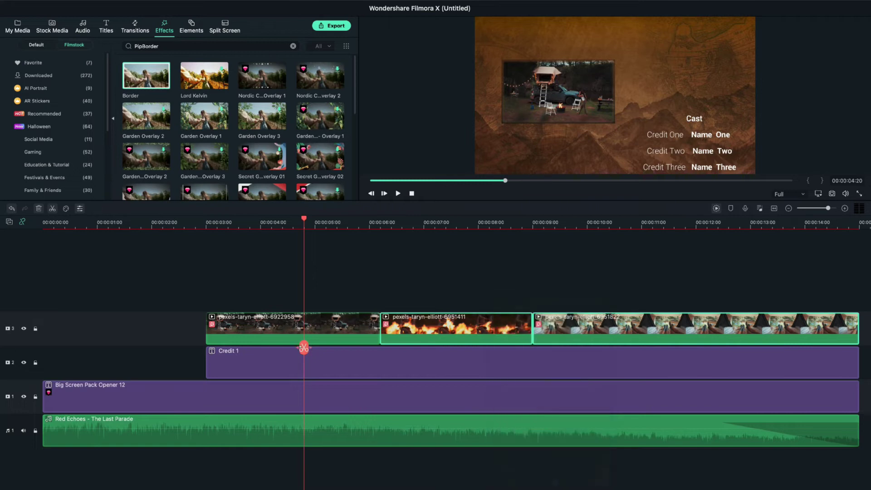
pyautogui.moveTo(303, 347); pyautogui.dragTo(429, 336)
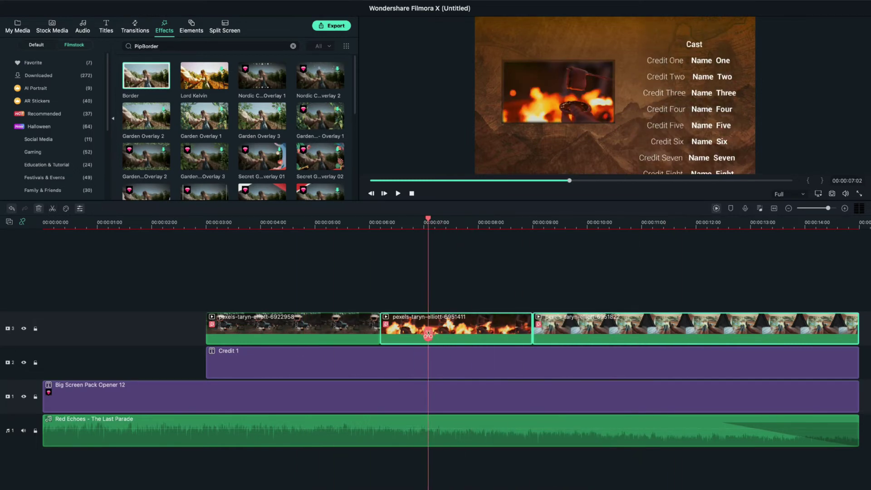
pyautogui.click(319, 242)
# Apply the Fade in animation preset to the first camping clip and preview the fade
pyautogui.doubleClick(246, 330)
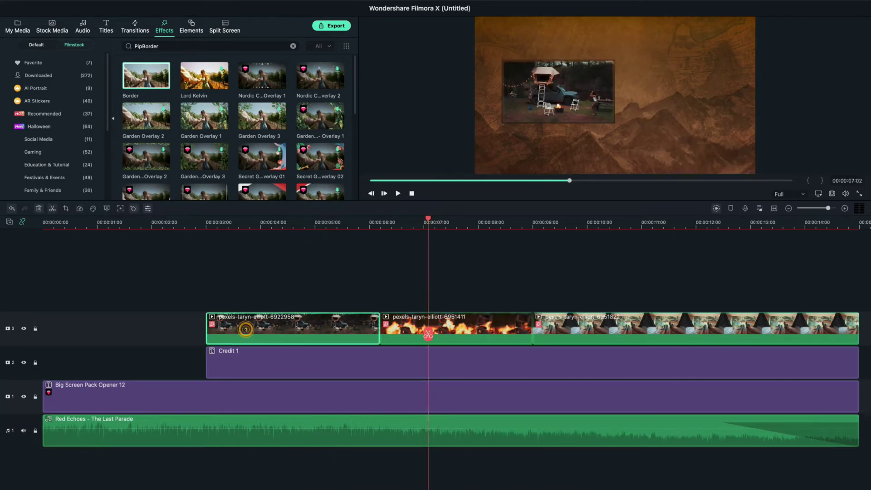
pyautogui.click(67, 24)
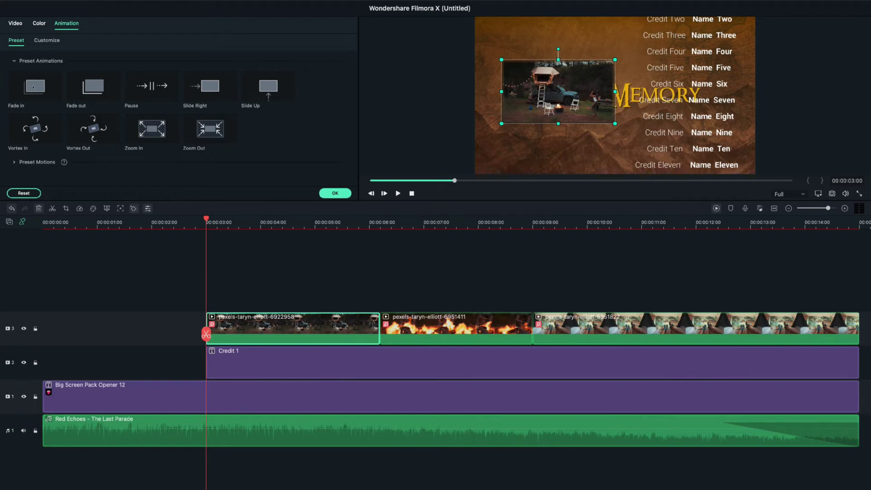
pyautogui.doubleClick(33, 86)
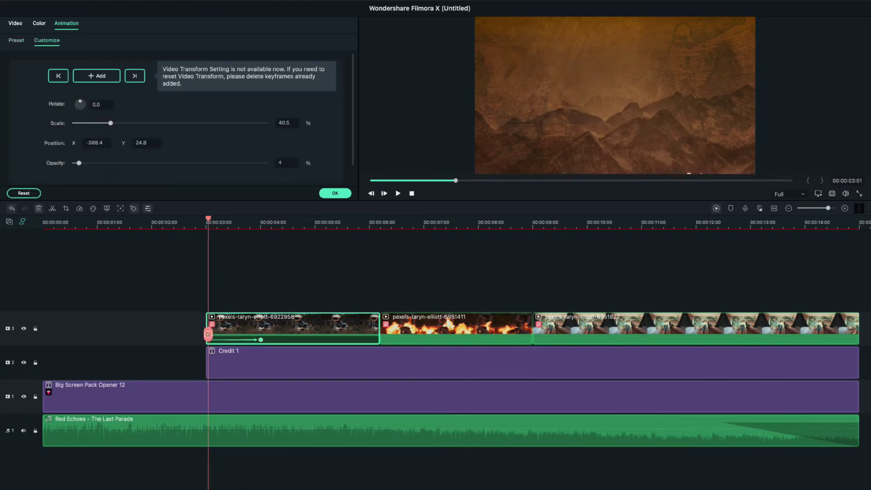
pyautogui.moveTo(208, 335); pyautogui.dragTo(222, 334)
pyautogui.press('space')
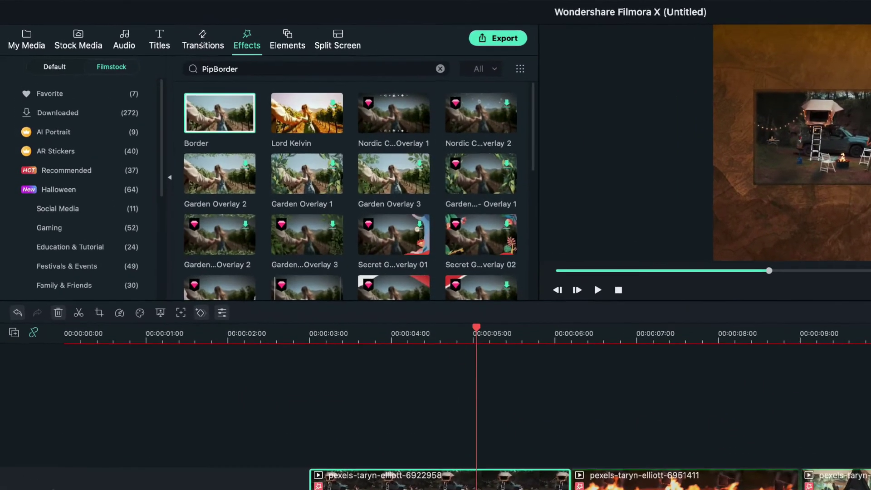
# Add Dissolve transitions between the camping clips and at the ends of the credits and opener
pyautogui.click(202, 44)
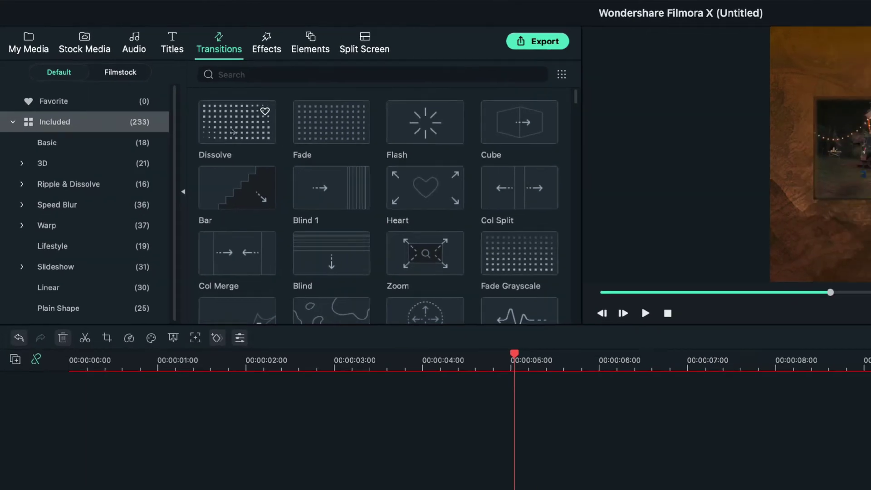
pyautogui.moveTo(266, 116); pyautogui.dragTo(671, 489)
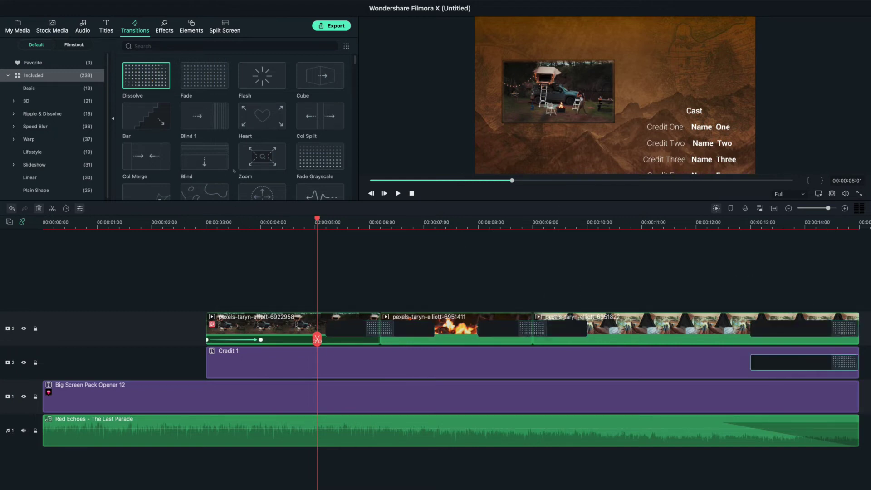
pyautogui.moveTo(147, 78); pyautogui.dragTo(854, 399)
pyautogui.click(353, 246)
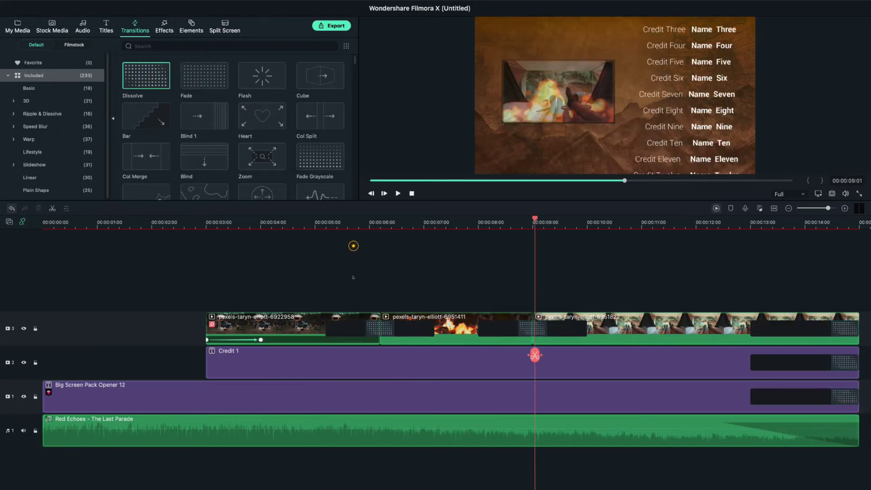
# Find the Silent Film effect, drop it on a new top track, and stretch it to the timeline end
pyautogui.click(169, 27)
pyautogui.write('PipBorder')
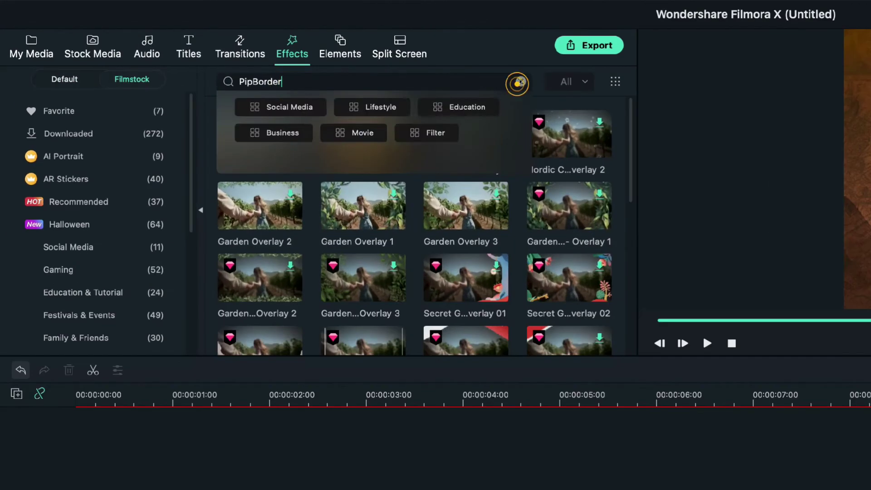
pyautogui.press('Return')
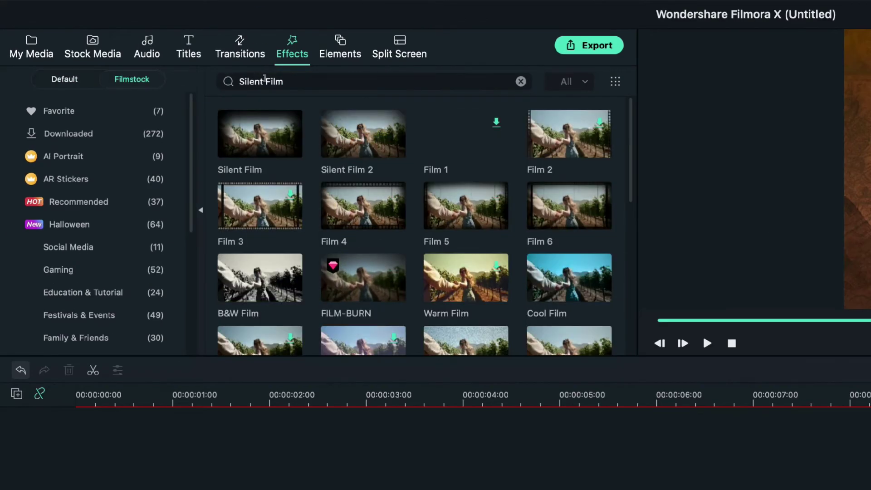
pyautogui.click(251, 137)
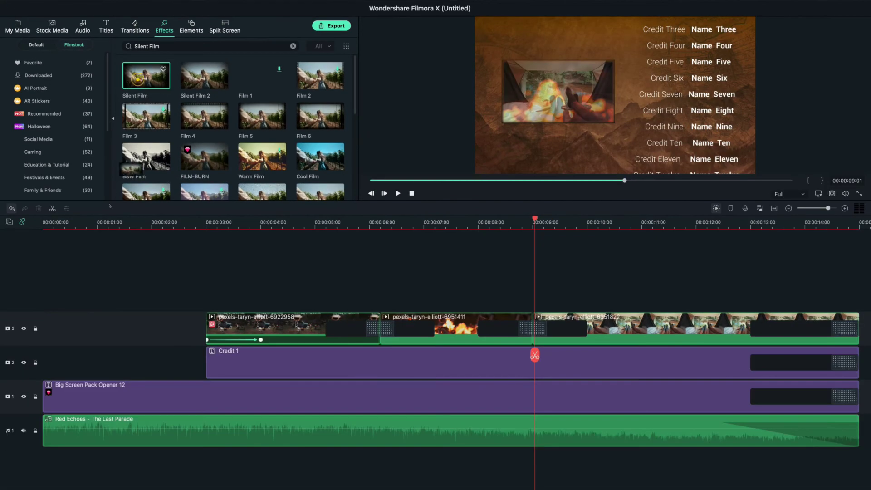
pyautogui.moveTo(109, 206); pyautogui.dragTo(58, 281)
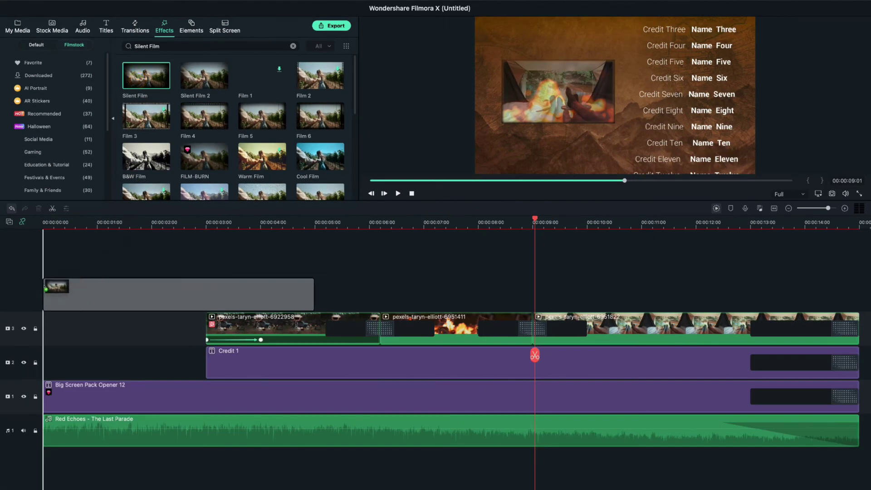
pyautogui.moveTo(34, 253); pyautogui.dragTo(34, 254)
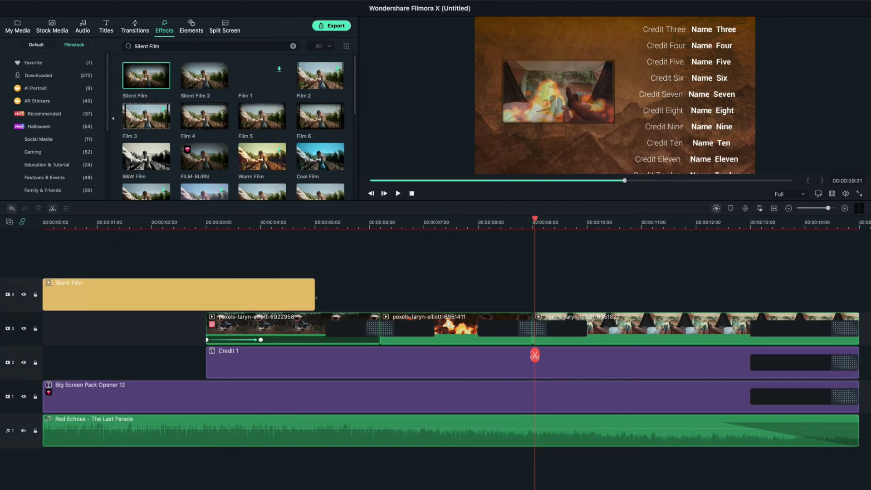
pyautogui.moveTo(525, 295); pyautogui.dragTo(867, 294)
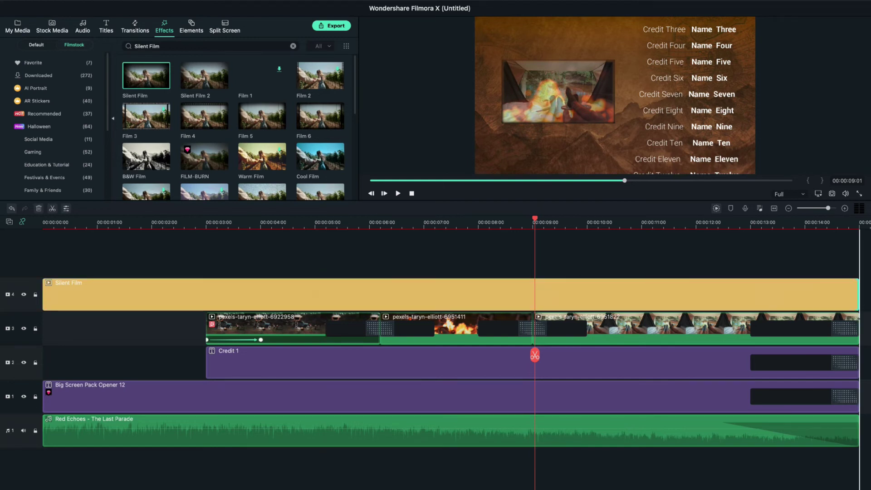
pyautogui.click(80, 338)
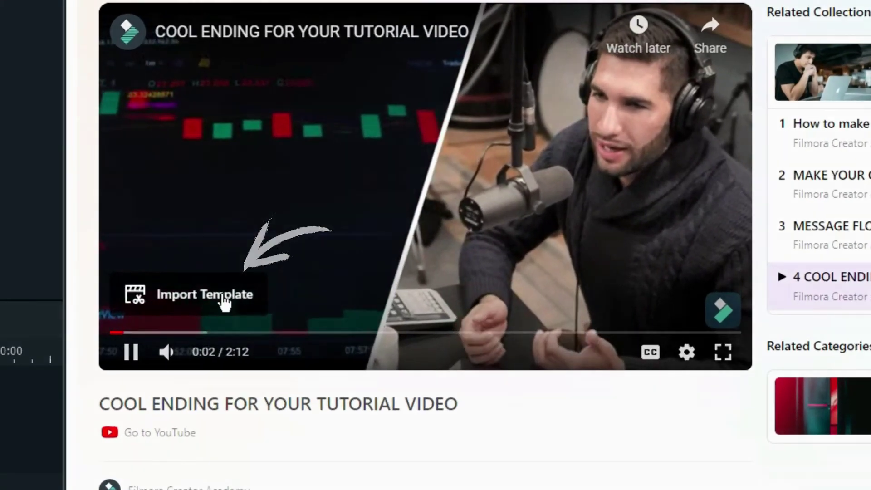
# Start importing the Cool Ending for Your Tutorial Video template into Filmora
pyautogui.click(203, 288)
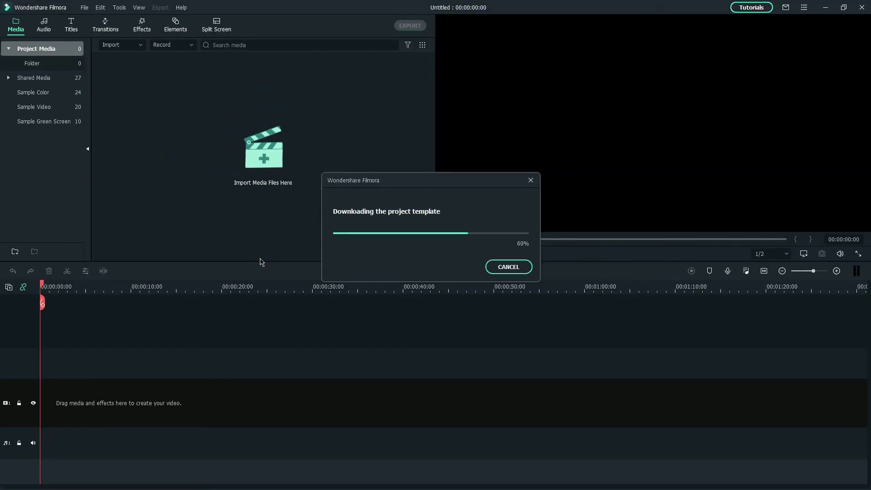